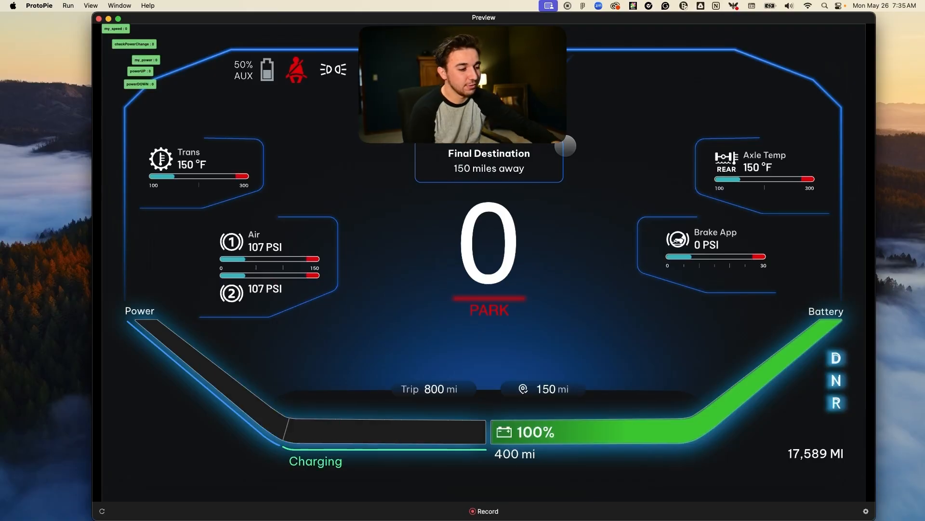
Accelerate repeatedly in the preview to test how the blue Power bar fills.
key(Up)
key(Up)
key(Up)
key(Up)
key(Up)
key(Up)
key(Up)
key(Up)
key(Up)
key(Up)
key(Up)
key(Up)
key(Up)
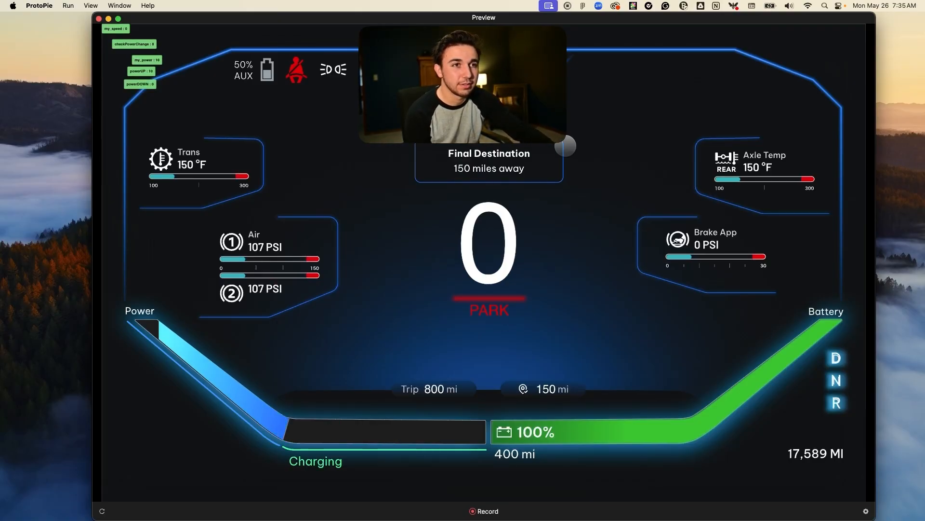
Decelerate repeatedly in the preview to test how the green Charging bar fills.
key(Down)
key(Down)
key(Down)
key(Down)
key(Down)
key(Down)
key(Down)
key(Down)
key(Down)
key(Down)
key(Down)
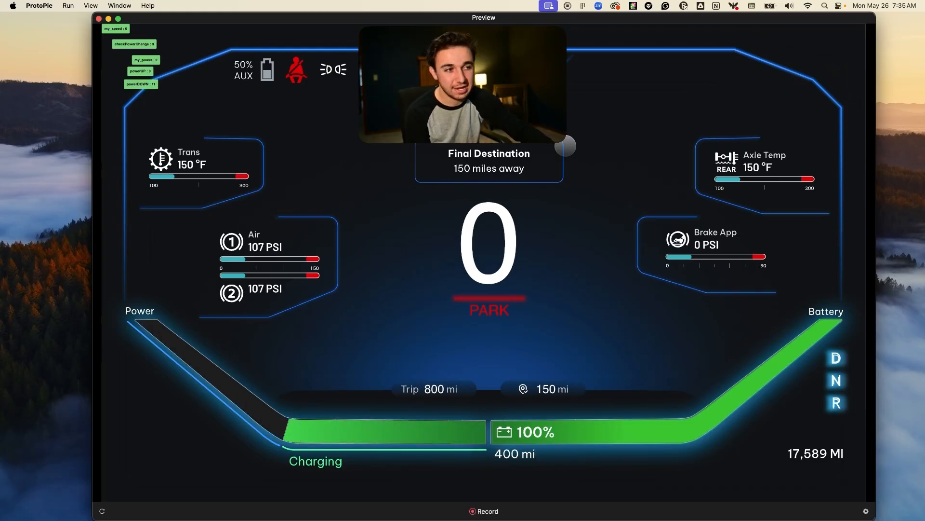
Accelerate again in the preview to test the change from the green Charging bar to the blue Power bar.
key(Up)
key(Up)
key(Up)
key(Up)
key(Up)
key(Up)
key(Up)
key(Up)
key(Up)
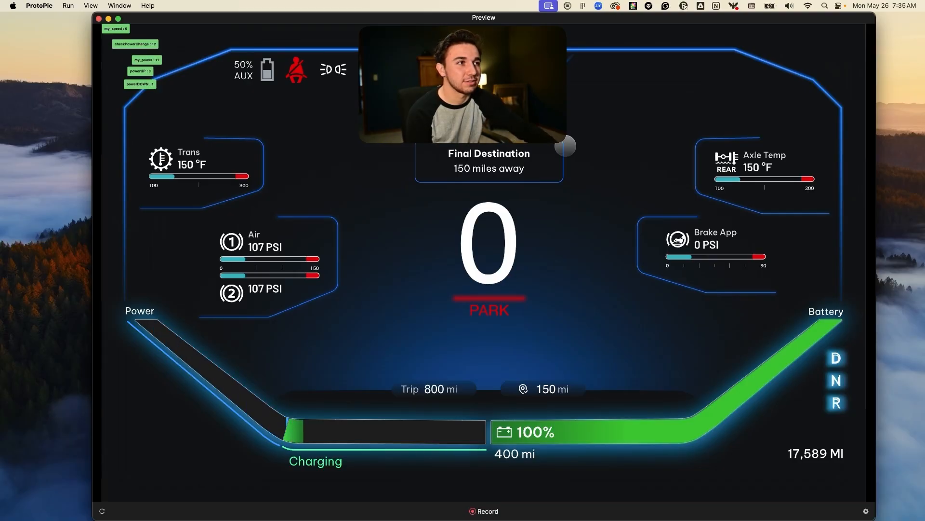
key(Up)
key(Up)
key(Up)
key(Up)
key(Up)
key(Up)
key(Up)
key(Up)
key(Up)
key(Up)
Decelerate and accelerate once more in the preview to test how the Charging and Power bars alternate.
key(Down)
key(Down)
key(Down)
key(Down)
key(Down)
key(Down)
key(Down)
key(Down)
key(Down)
key(Up)
key(Up)
key(Up)
key(Up)
key(Up)
key(Up)
key(Up)
key(Up)
key(Up)
key(Up)
key(Up)
Alternate shorter runs of deceleration and acceleration in the preview, ending on deceleration at a speed of 6.
key(Down)
key(Down)
key(Down)
key(Down)
key(Down)
key(Down)
key(Down)
key(Down)
key(Up)
key(Up)
key(Up)
key(Up)
key(Up)
key(Up)
key(Up)
key(Up)
key(Down)
key(Down)
key(Down)
key(Down)
key(Down)
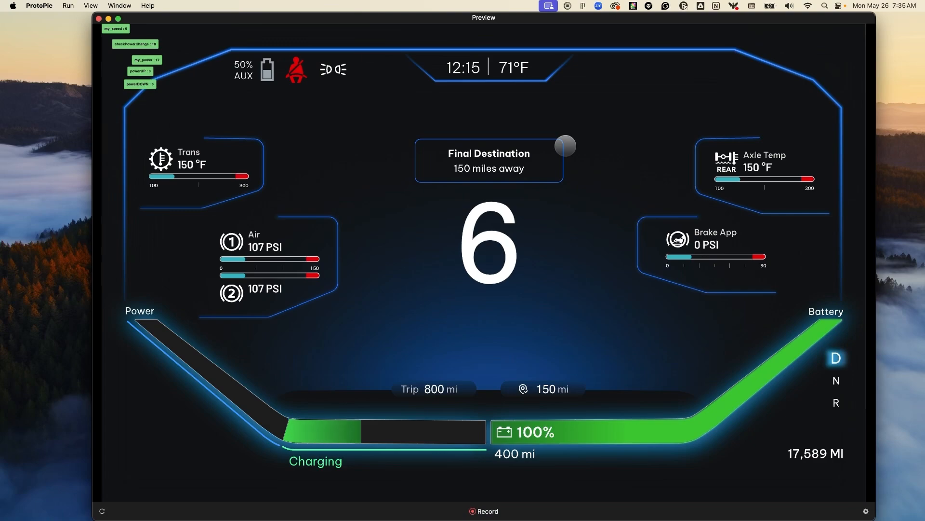
With Drive engaged in the preview, accelerate and then slow to a speed of 8.
key(Up)
key(Up)
key(Up)
key(Up)
key(Up)
key(Up)
key(Up)
key(Up)
key(Down)
key(Down)
key(Down)
key(Down)
key(Down)
key(Down)
key(Down)
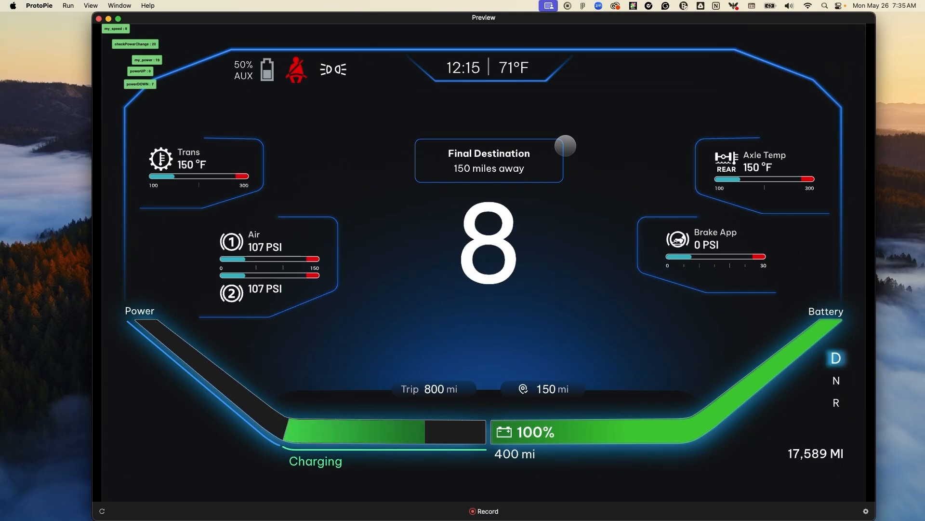
Accelerate from 8 in the preview to test the speed readout together with the blue Power bar.
key(Up)
key(Up)
key(Up)
key(Up)
key(Up)
key(Up)
key(Up)
key(Up)
key(Up)
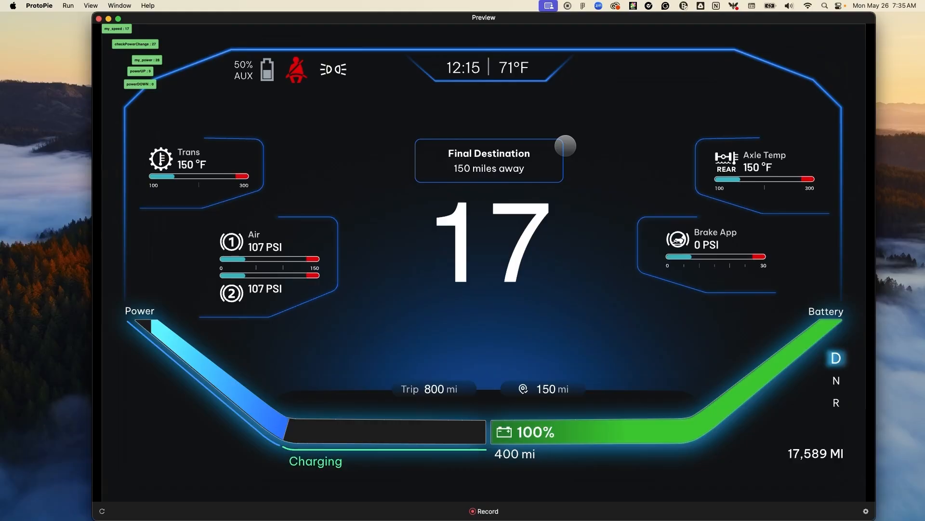
key(Up)
Slow the vehicle in the preview to a speed of 11 to test the green Charging bar while driving.
key(Down)
key(Down)
key(Down)
key(Down)
key(Down)
key(Down)
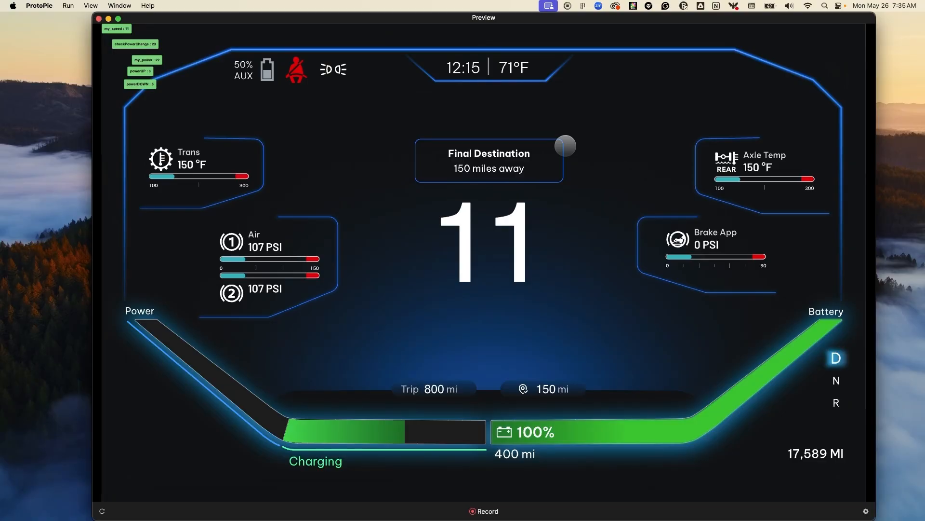
Switch to the ProtoPie editor and correct the misspelled assign response under Press UP to "Assign checkPowerChange".
key(ctrl+Right)
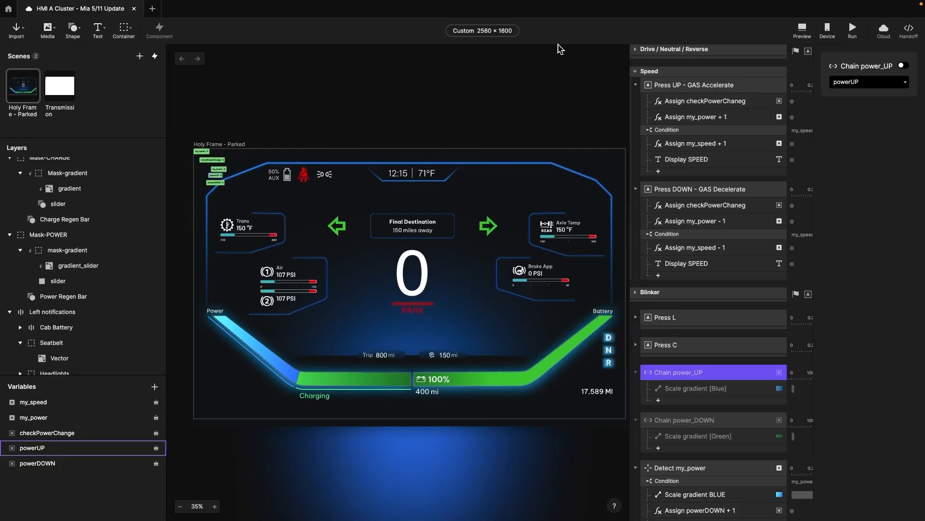
mouse_move(531, 4)
scroll(205, 153, up, 1)
scroll(205, 152, up, 3)
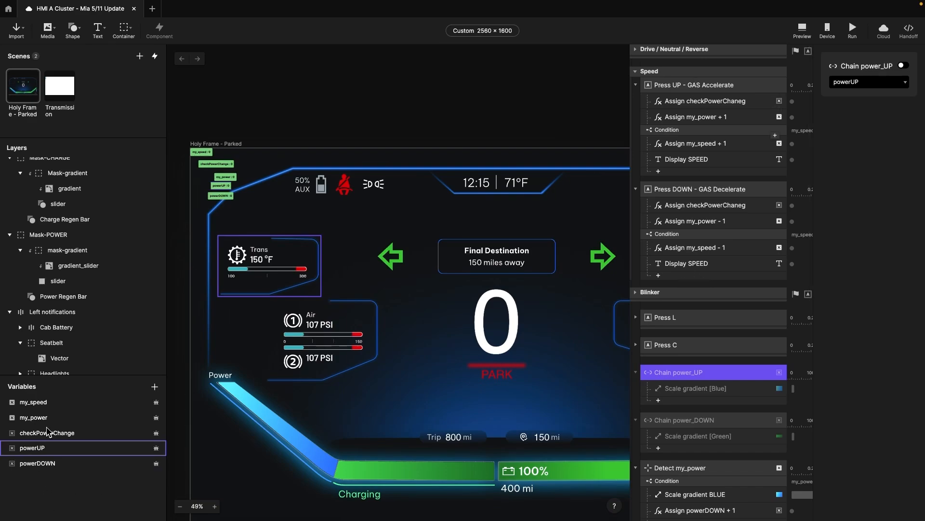
click(727, 104)
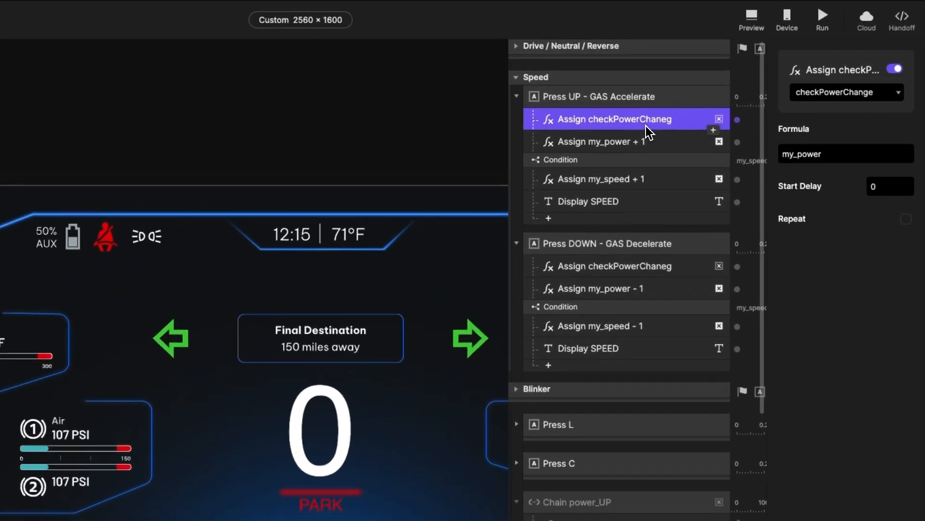
double_click(654, 123)
key(BackSpace)
key(BackSpace)
text(ge)
key(Return)
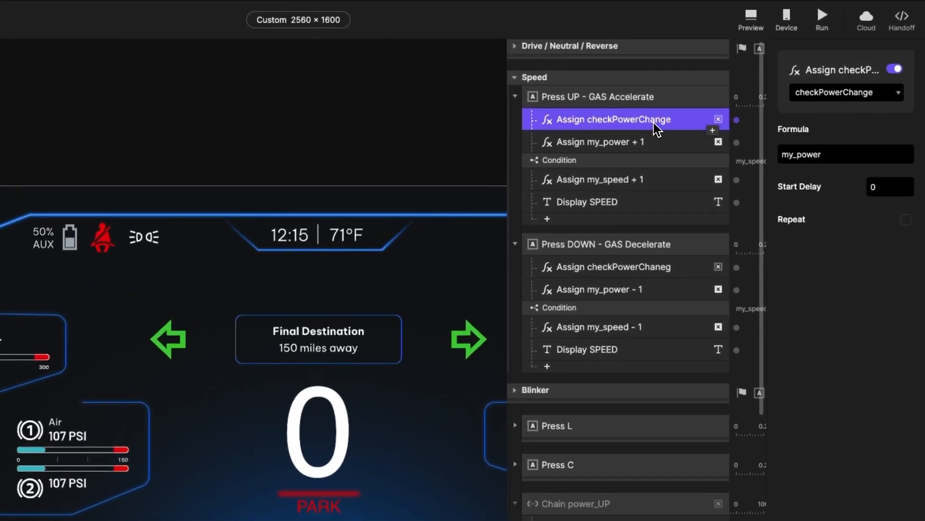
Correct the misspelled assign response under Press DOWN to "Assign checkPowerChange".
double_click(649, 266)
key(Right)
key(BackSpace)
text(ge)
key(Return)
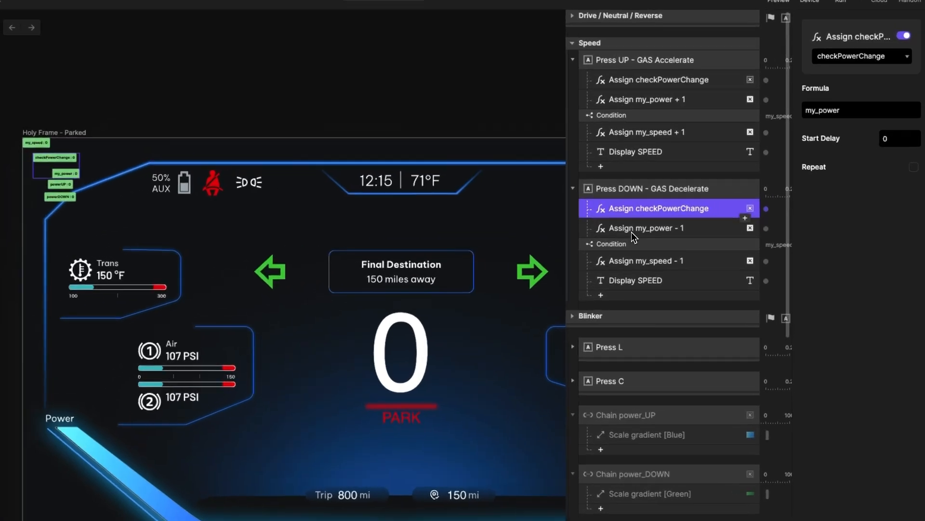
Examine the Assign my_power - 1 response and the Detect my_power trigger, widening the interaction area to expose its timeline and conditions.
click(695, 221)
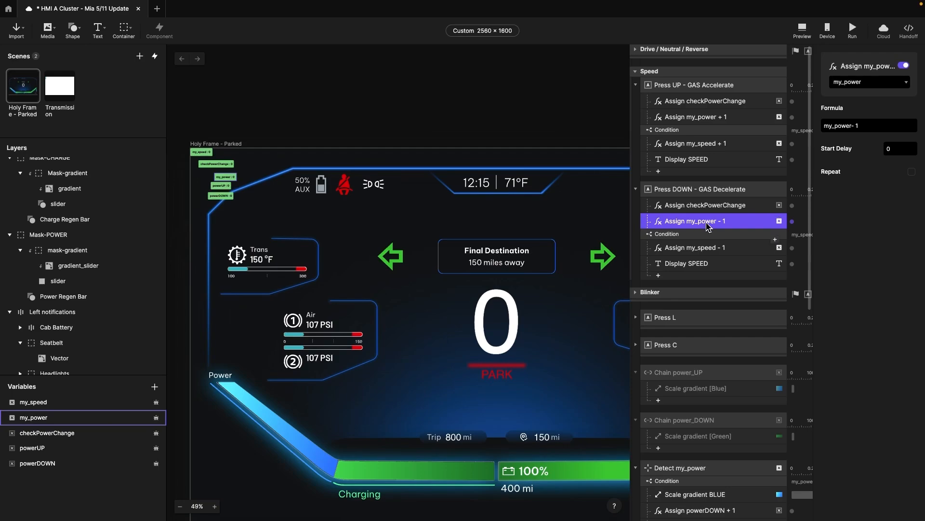
scroll(702, 225, down, 4)
click(706, 307)
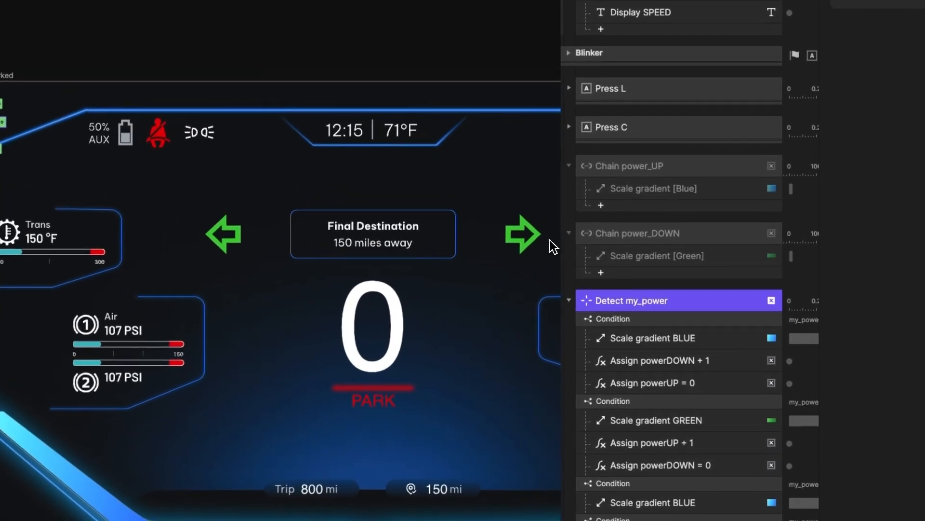
drag(569, 247, 471, 241)
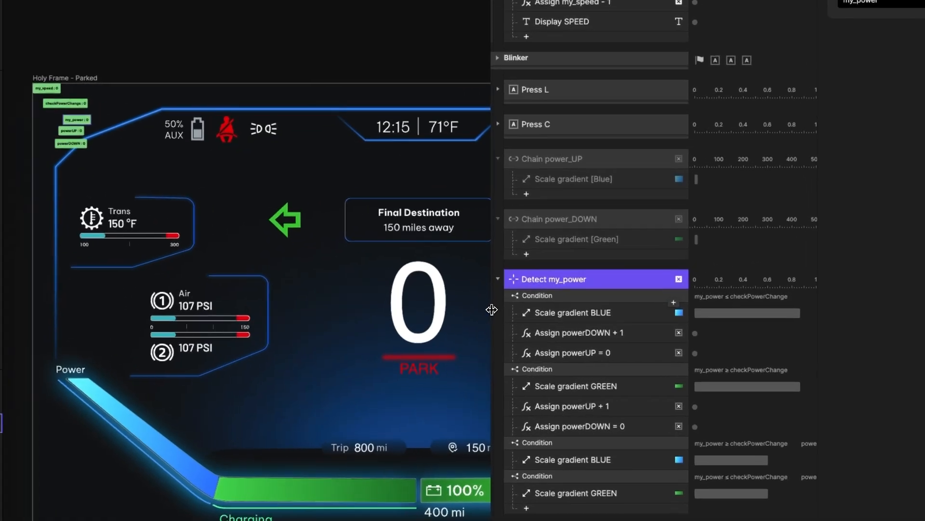
drag(492, 309, 386, 310)
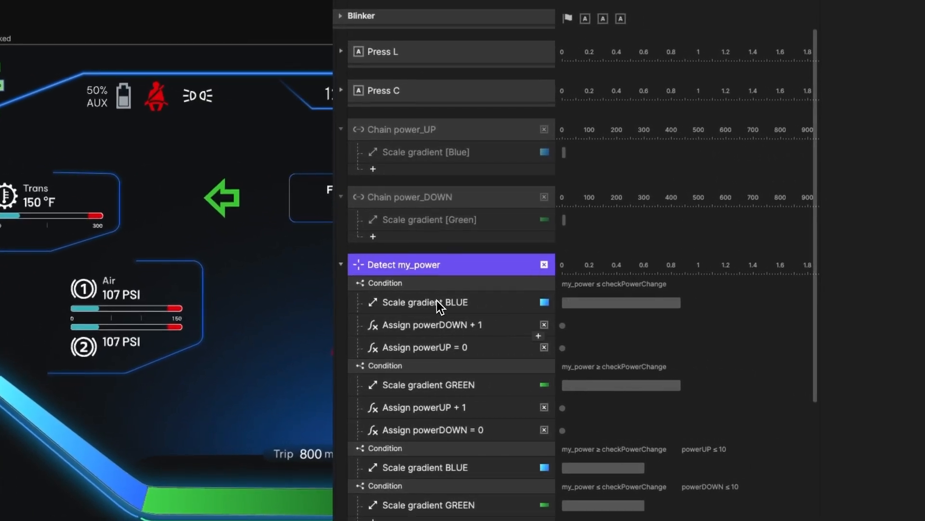
Examine the first Detect my_power condition with its Scale gradient BLUE and Assign powerUP = 0 responses.
click(423, 282)
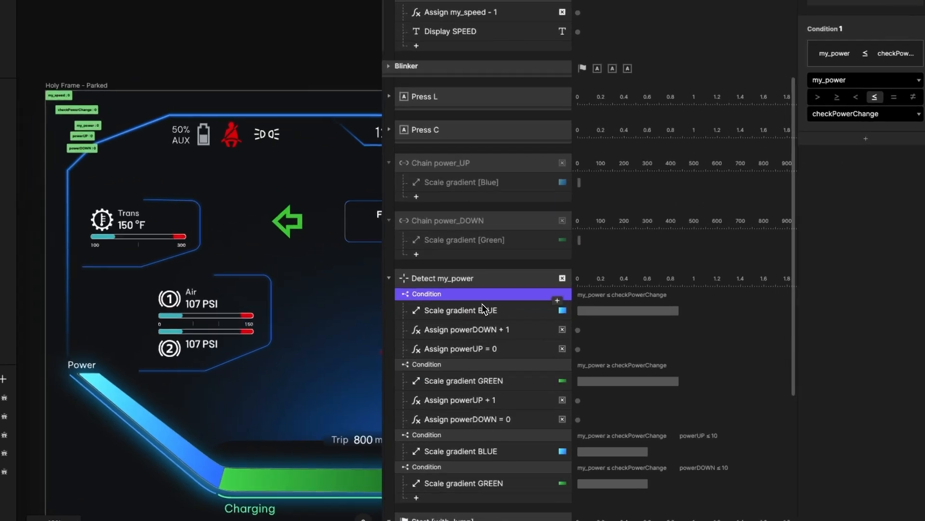
click(484, 309)
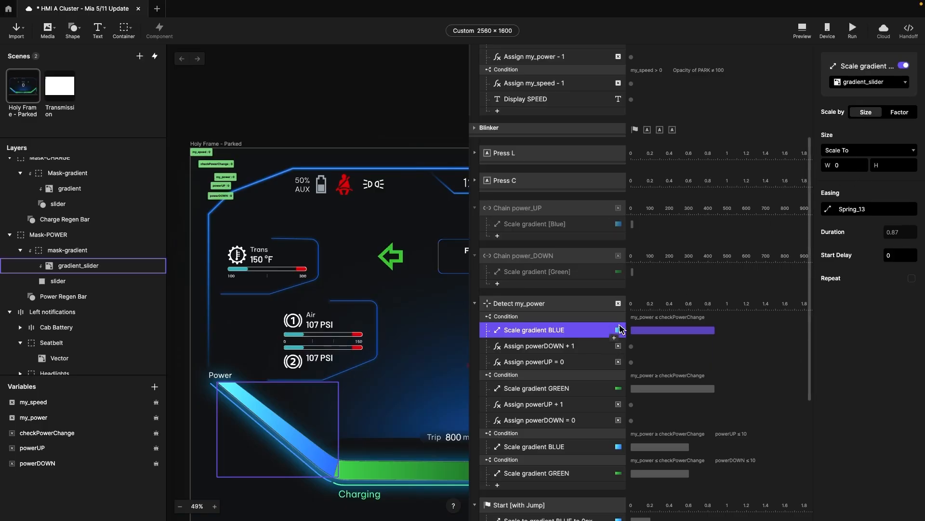
click(573, 363)
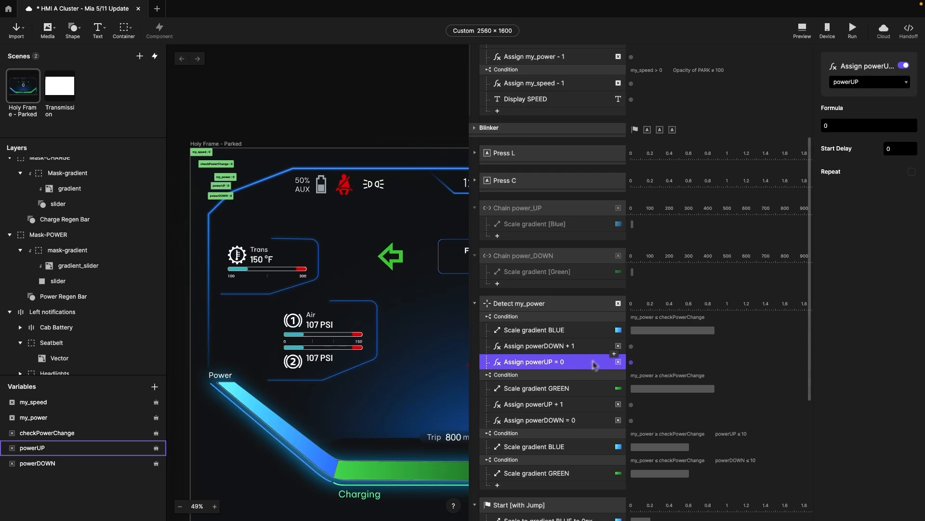
Examine the second Detect my_power condition and its Assign powerUP + 1 response.
click(592, 376)
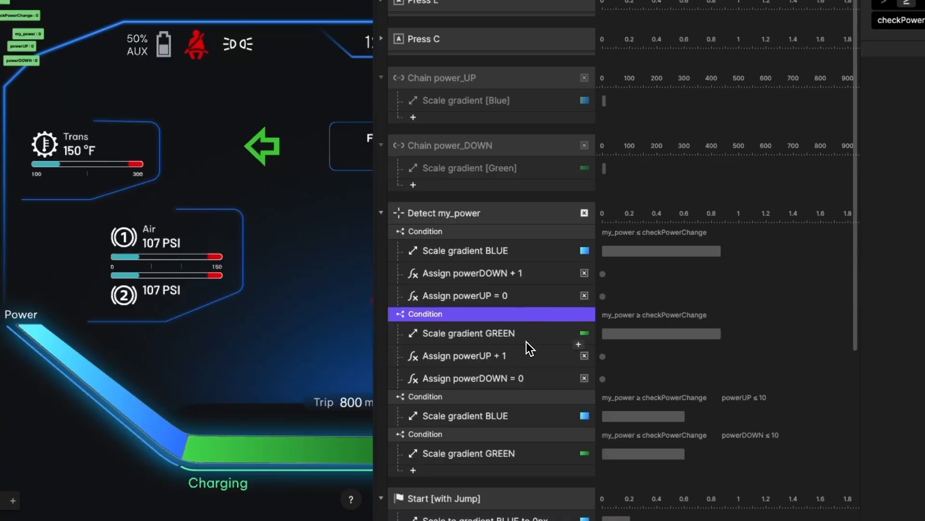
click(498, 355)
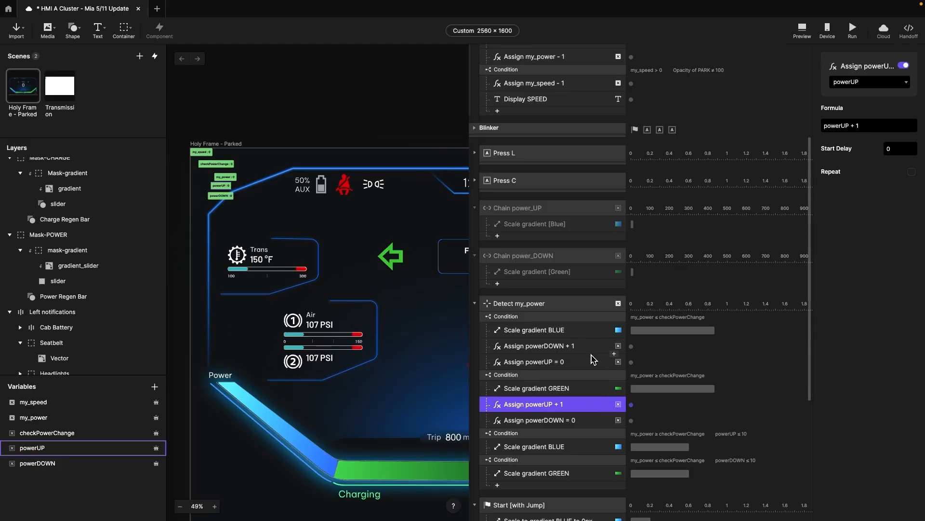
scroll(594, 359, down, 1)
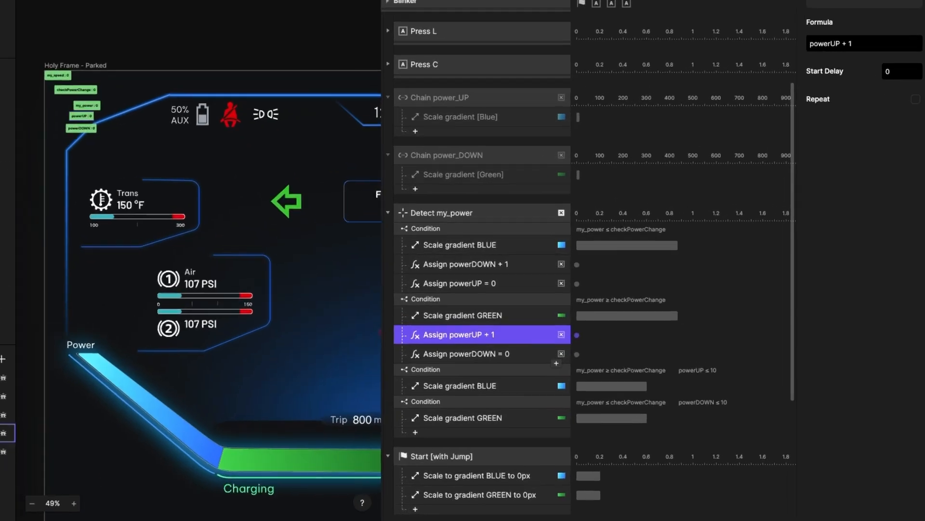
Examine the third Detect my_power condition and the width formula of its Scale gradient BLUE response.
click(555, 395)
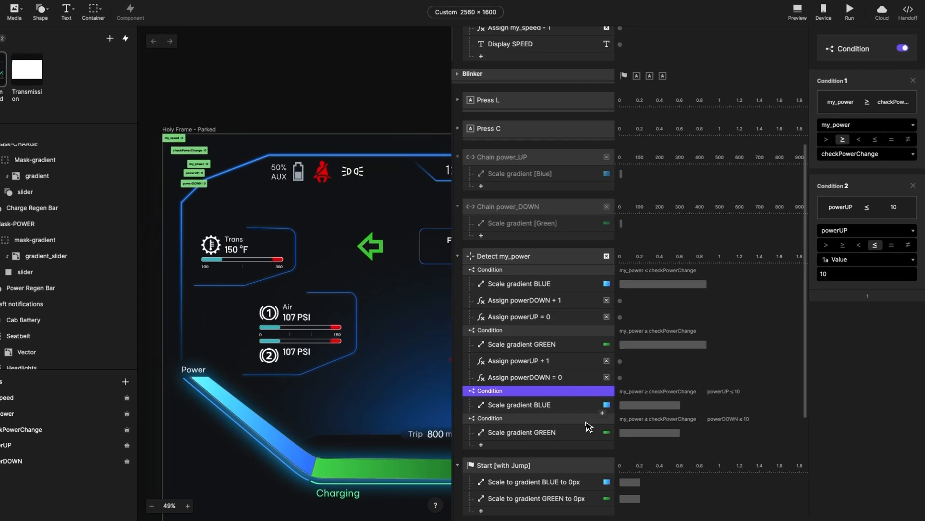
click(578, 410)
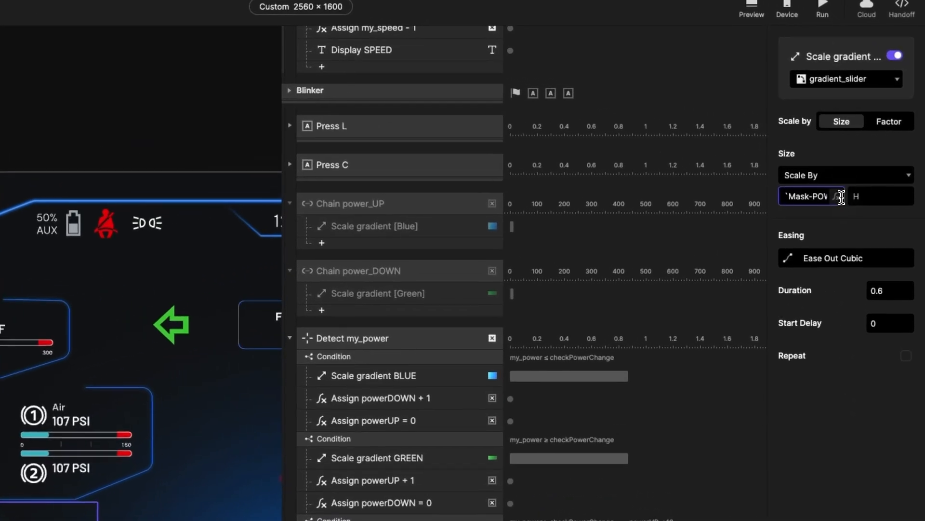
click(853, 164)
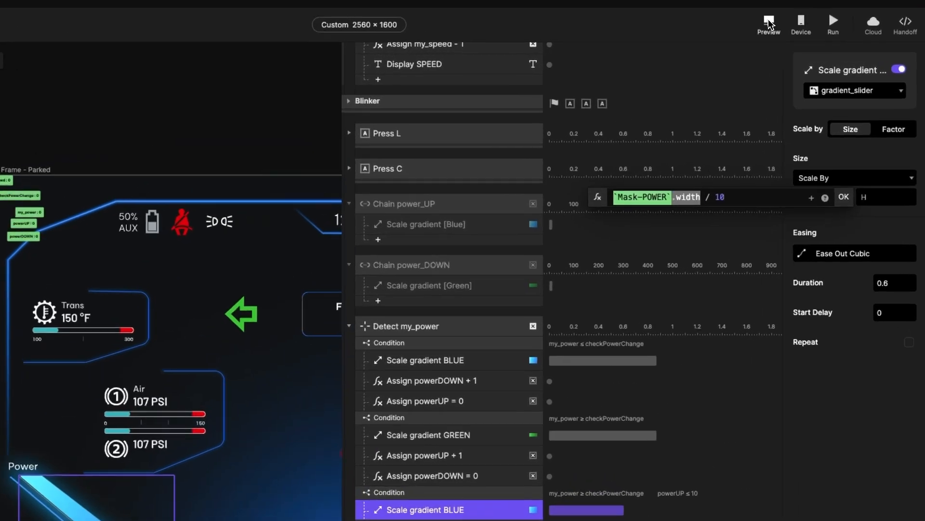
Close the width formula and run the preview to check how the blue Power bar grows.
click(803, 30)
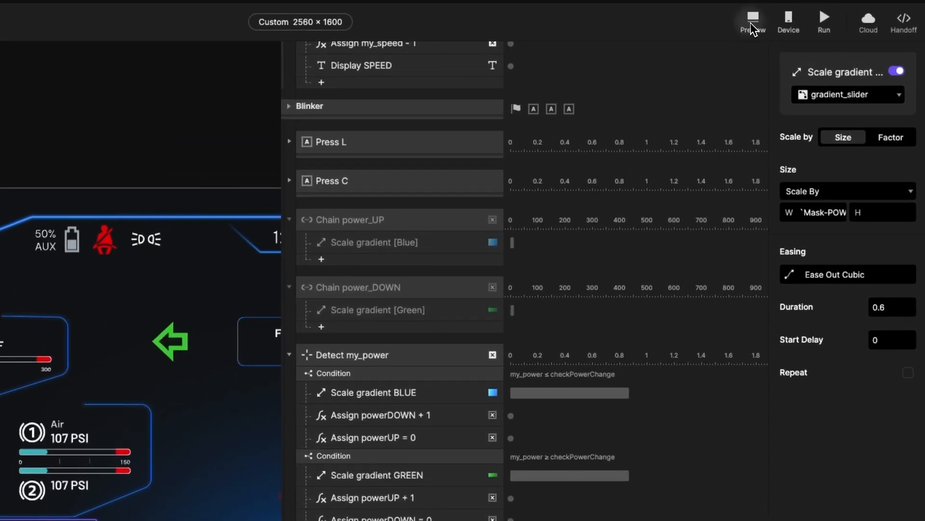
click(750, 23)
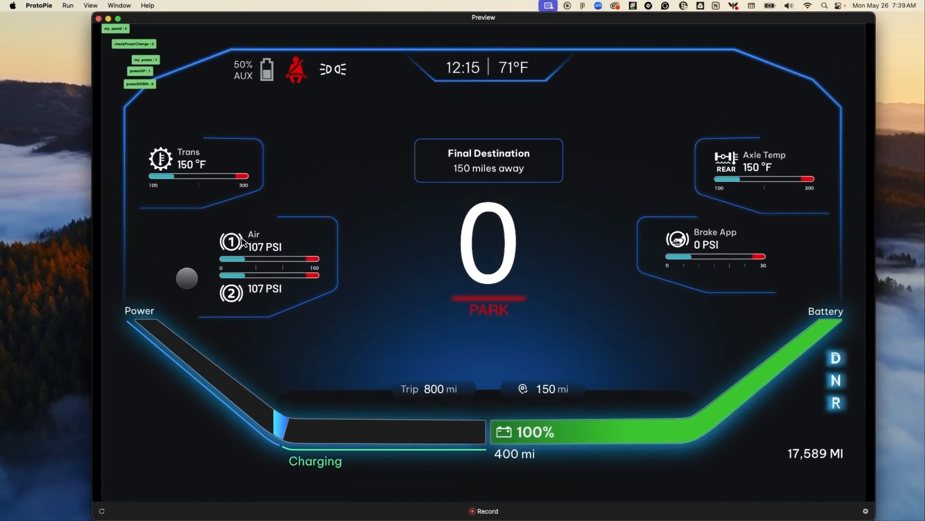
drag(142, 436, 133, 313)
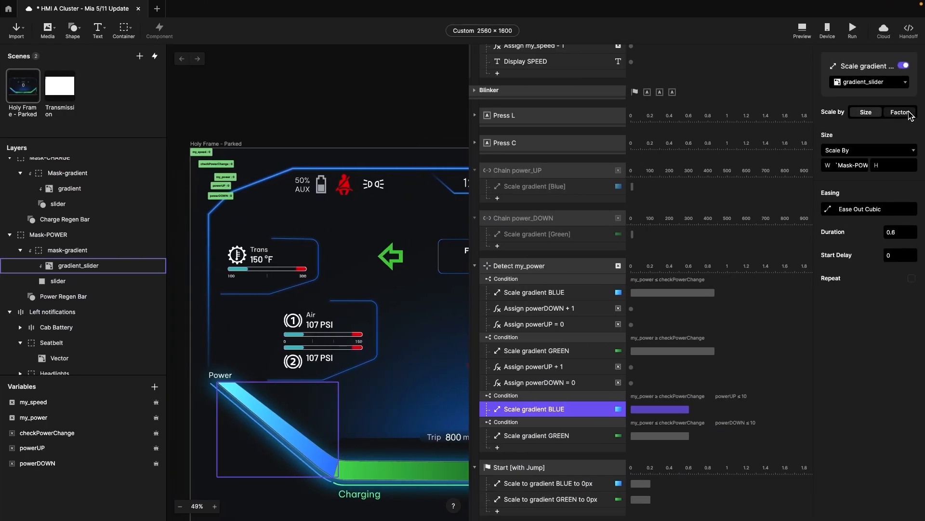
Examine the size scaling options of the selected Scale gradient BLUE response and the settings of the Start [with Jump] trigger.
click(867, 150)
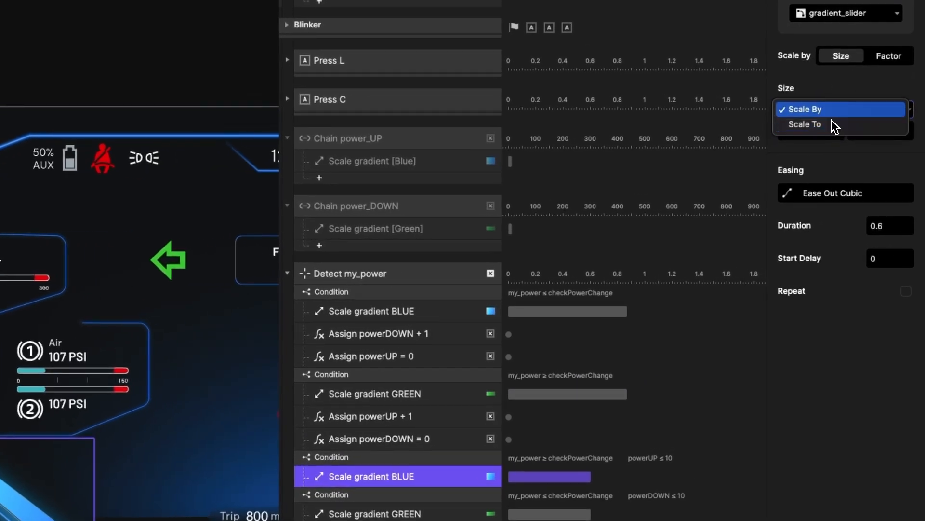
click(832, 85)
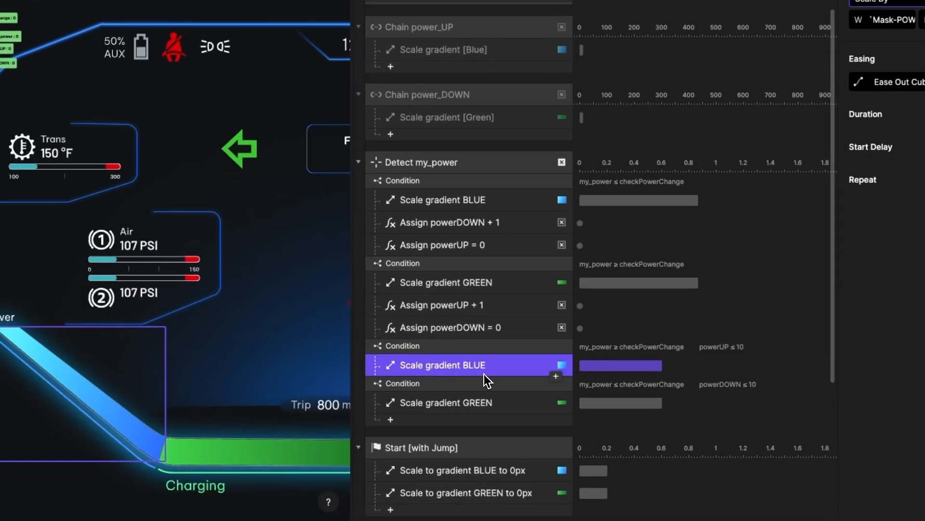
click(476, 447)
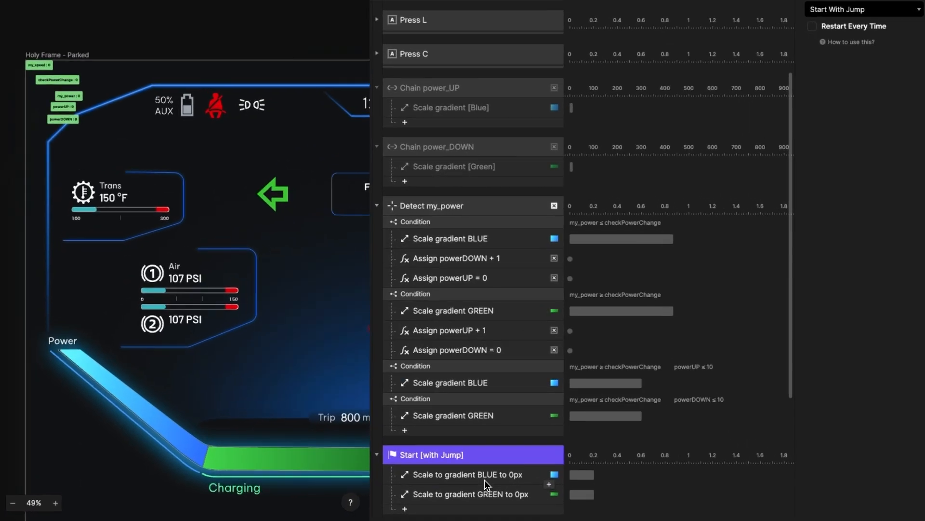
Set the duration of the Start trigger's BLUE and GREEN scale-to-0px responses to 0 and check the preview.
click(574, 483)
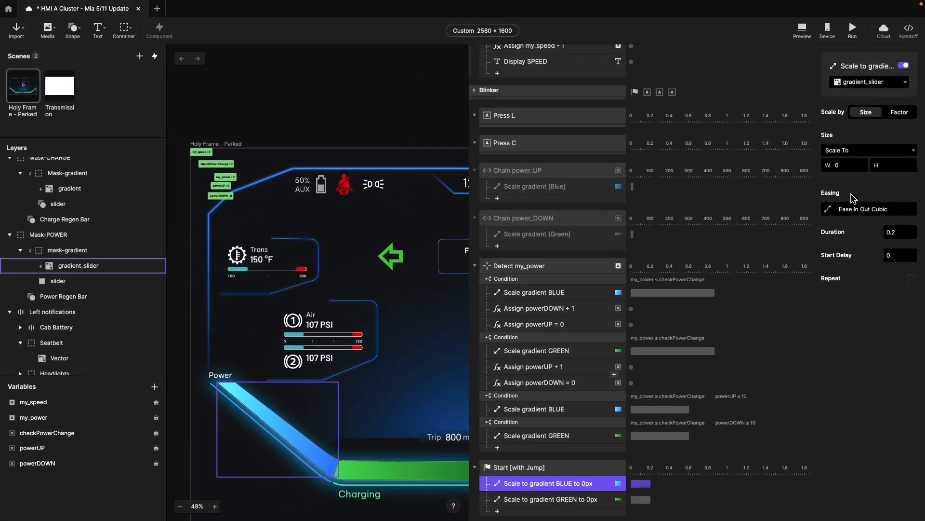
shift+click(582, 499)
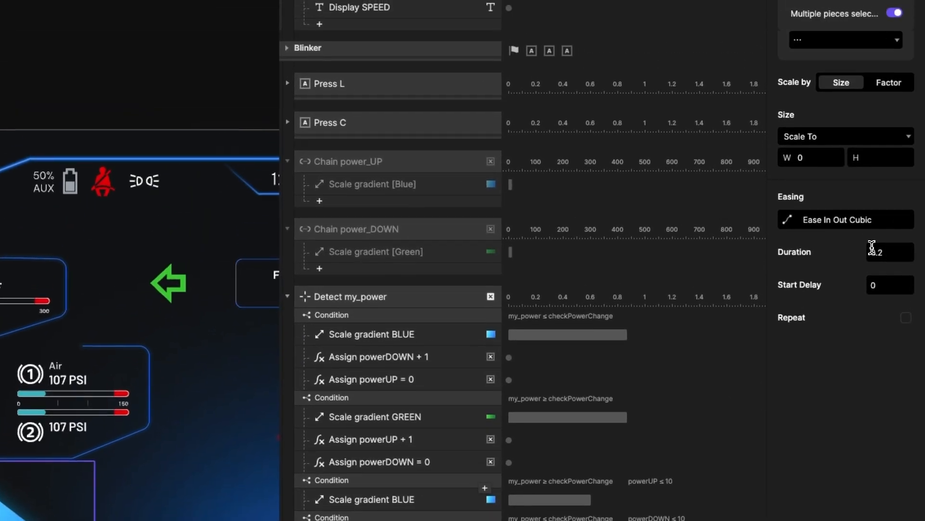
click(875, 212)
text(0)
key(Return)
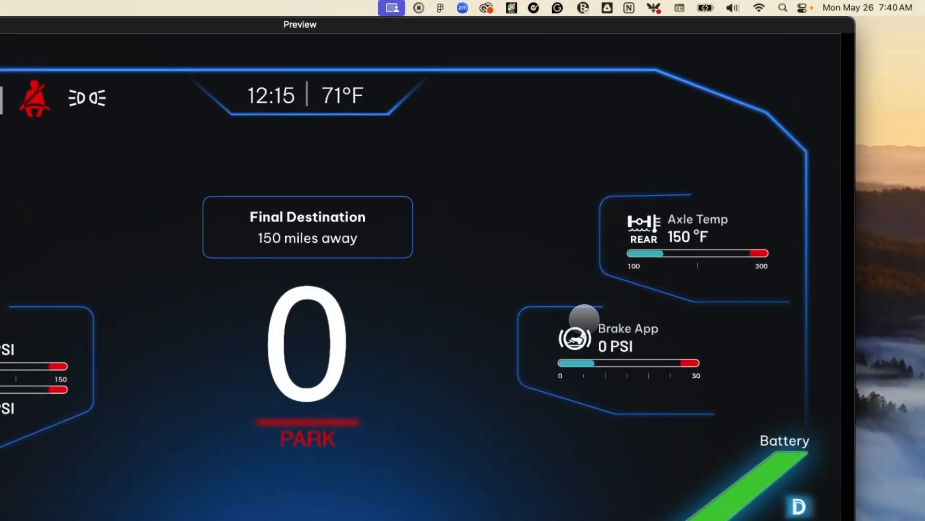
click(584, 319)
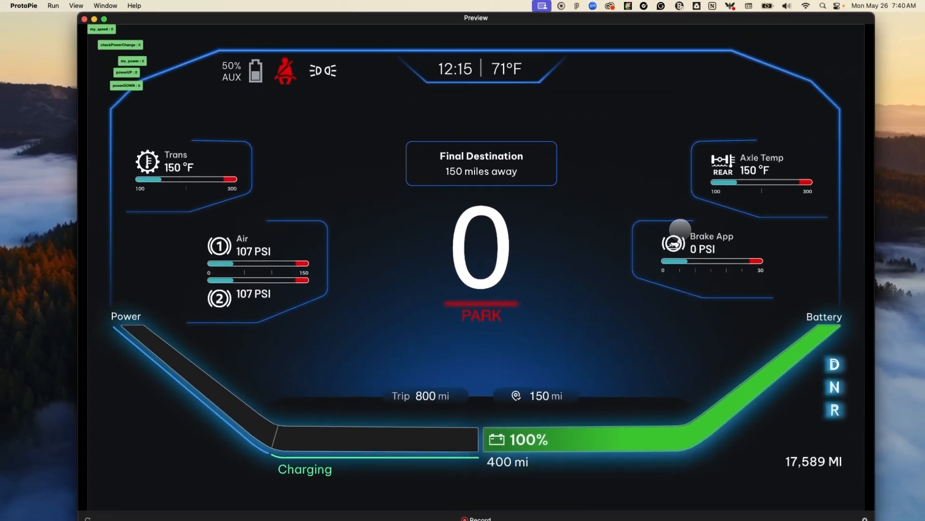
Shift the previewed cluster into Drive and raise the speed to 10 to check how the blue Power bar fills.
key(d)
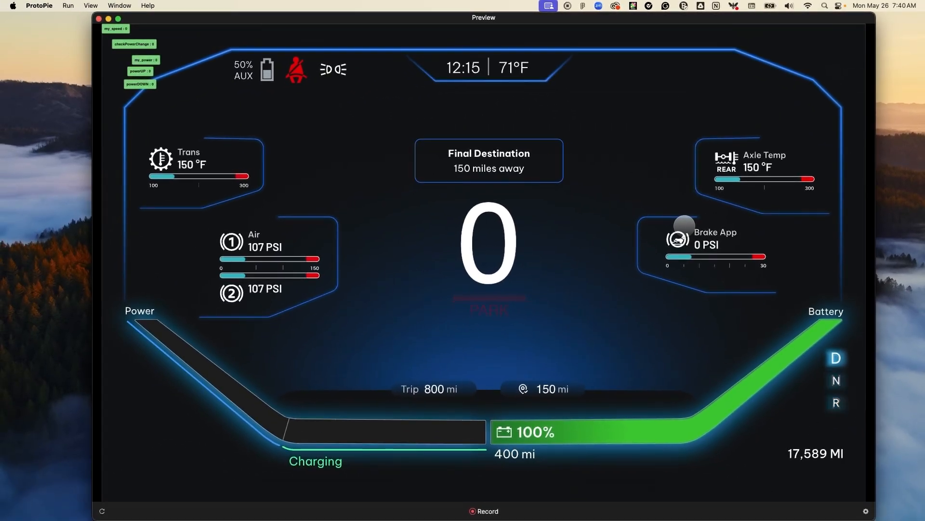
key(Up)
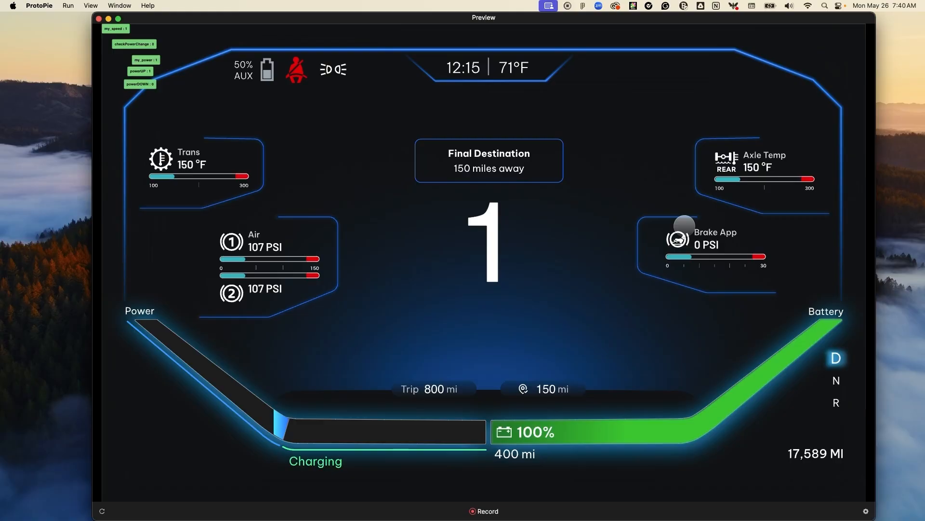
key(Up)
key(Up)
key(Up)
key(Up)
key(Up)
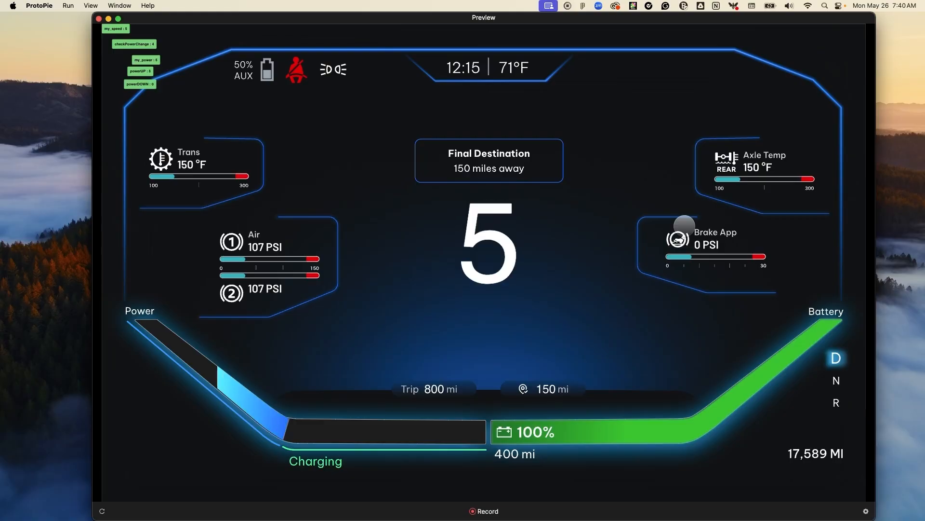
key(Up)
key(Up)
key(Up)
key(Up)
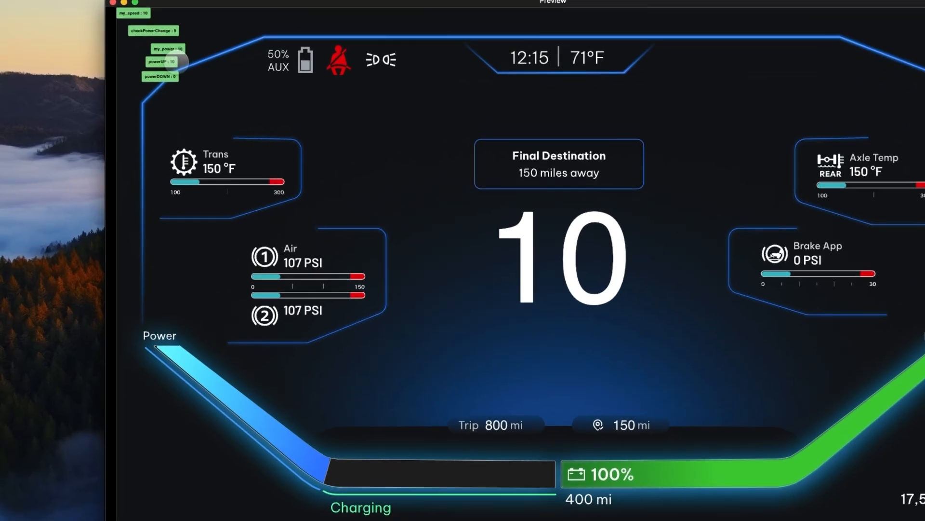
Move the powerUP and my_power variable readouts beside the Power label in the preview.
drag(152, 70, 198, 150)
drag(275, 155, 262, 297)
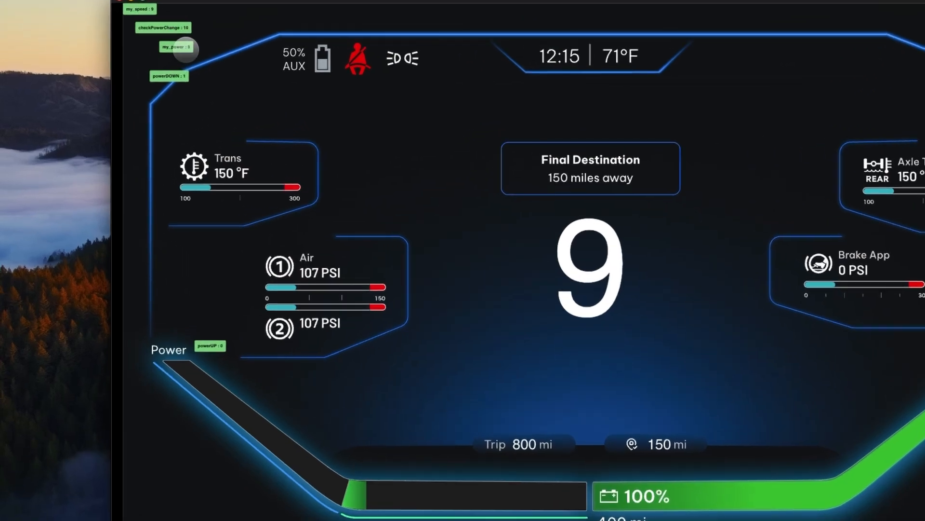
drag(154, 61, 255, 299)
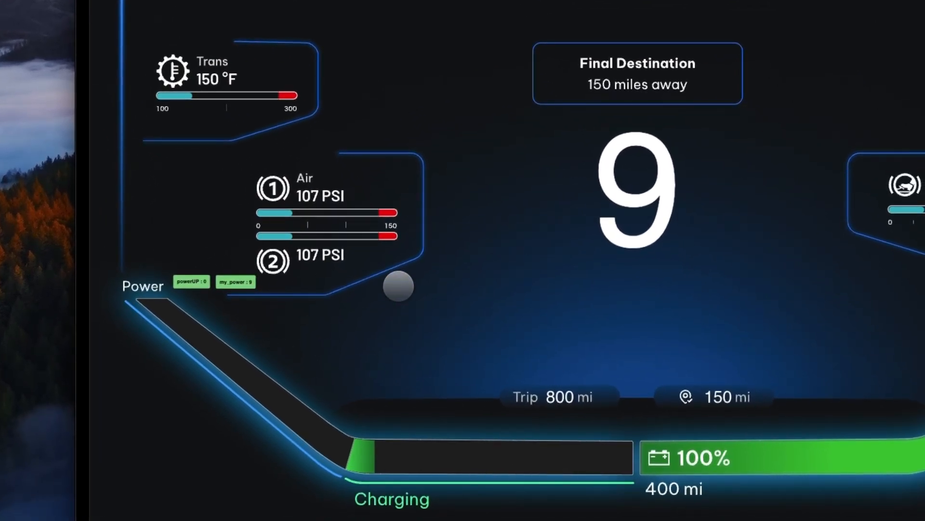
Raise the previewed speed to 14 and compare the powerUP and my_power readouts with the blue Power bar.
key(Up)
key(Up)
key(Up)
key(Up)
key(Up)
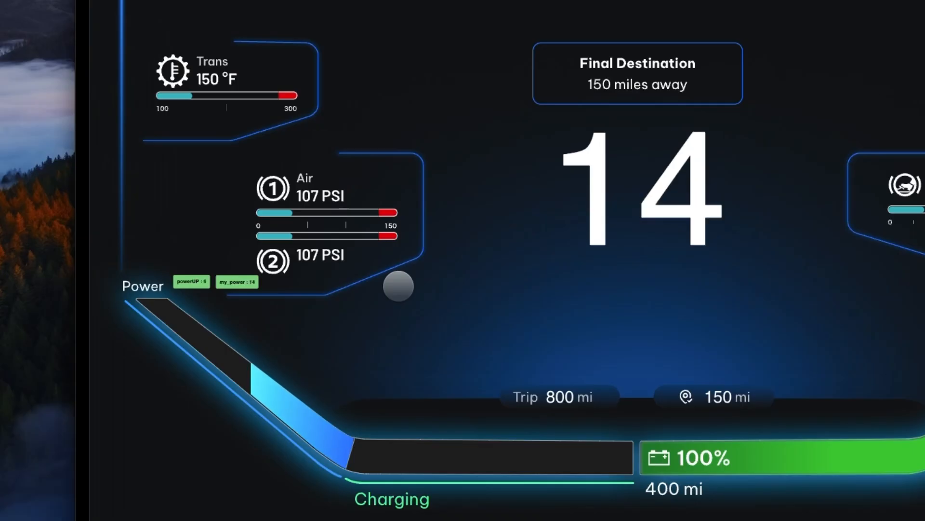
drag(177, 282, 272, 357)
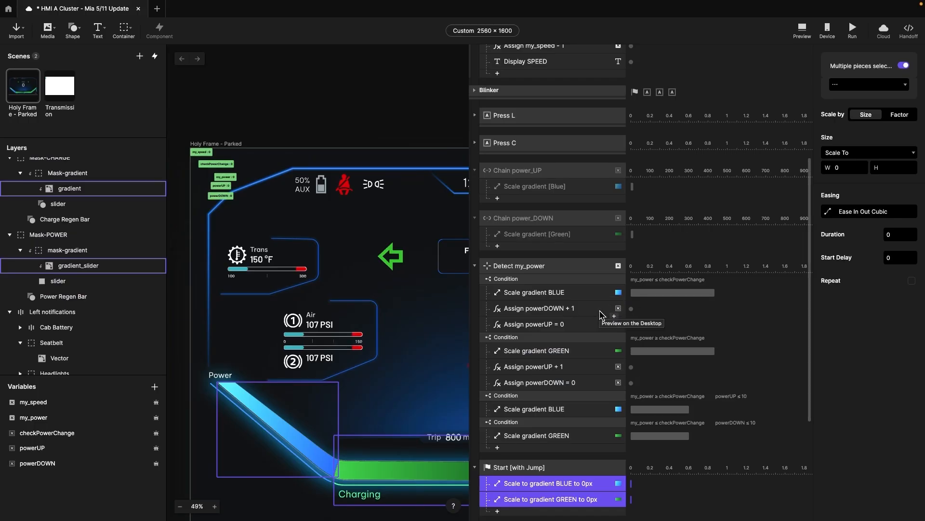
Examine the Detect my_power trigger's second condition, its Scale gradient GREEN response and the powerDOWN = 0 and powerDOWN + 1 assignments.
click(573, 265)
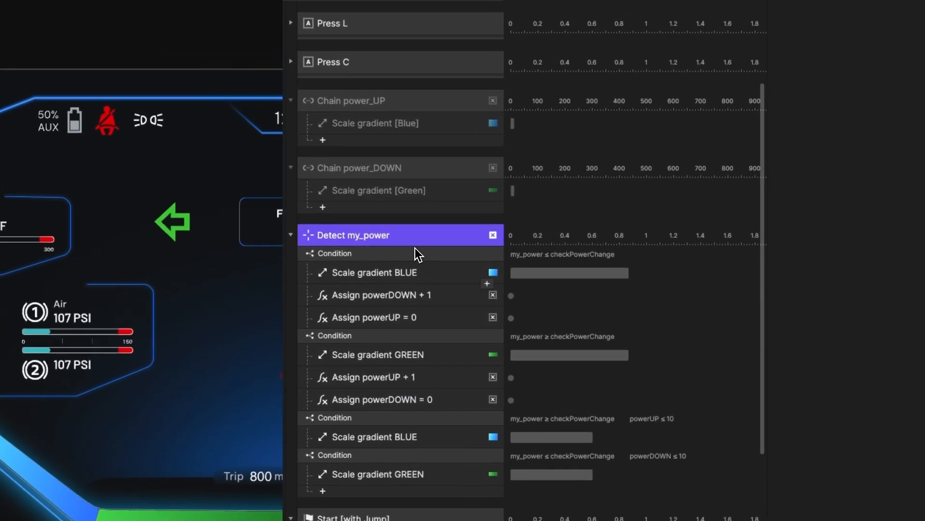
click(409, 338)
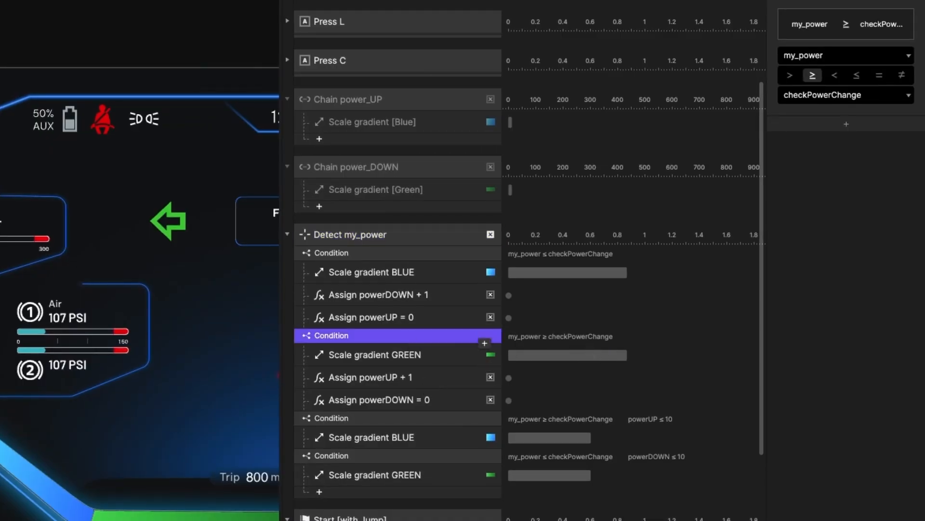
click(406, 356)
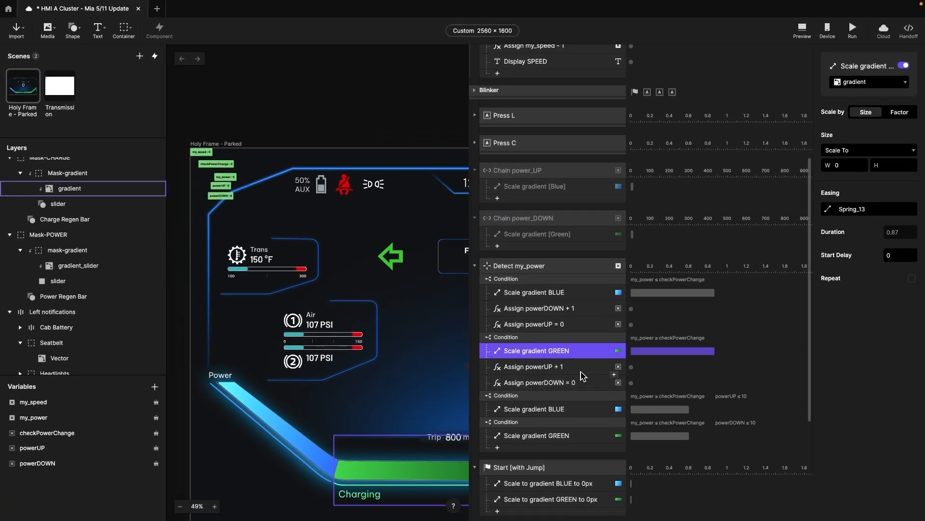
click(554, 382)
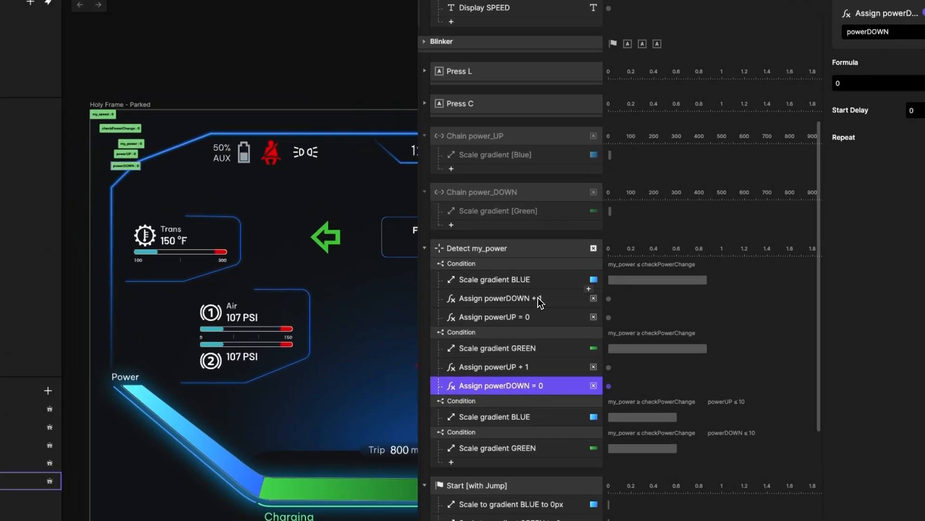
click(573, 308)
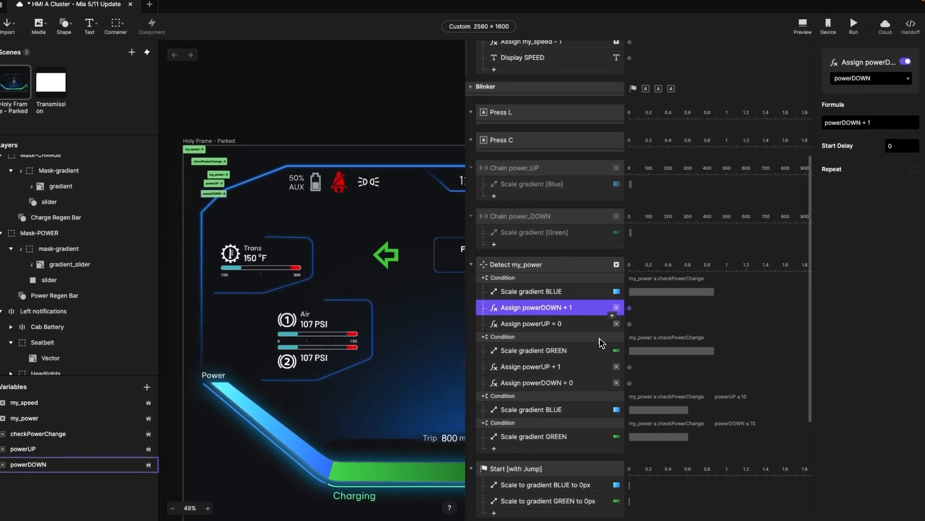
Examine the fourth Detect my_power condition and the width formula of its Scale gradient GREEN response.
click(580, 422)
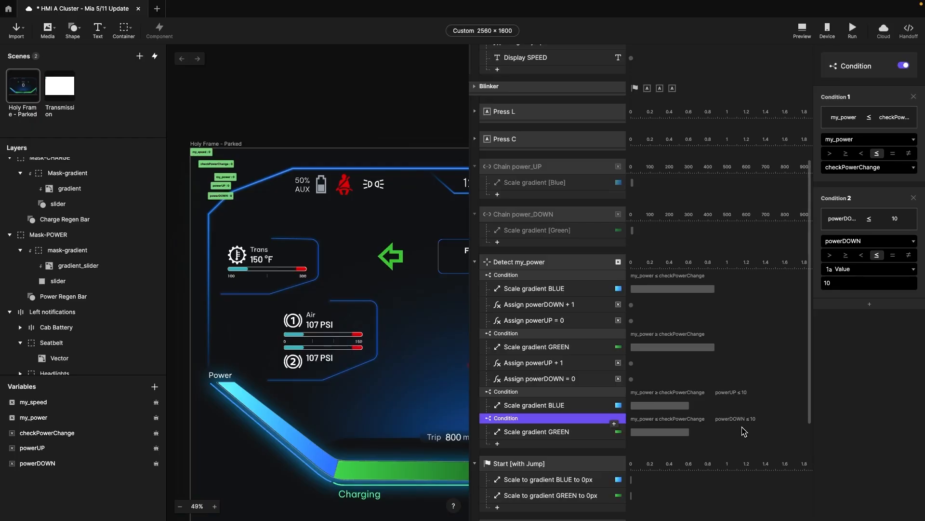
click(554, 431)
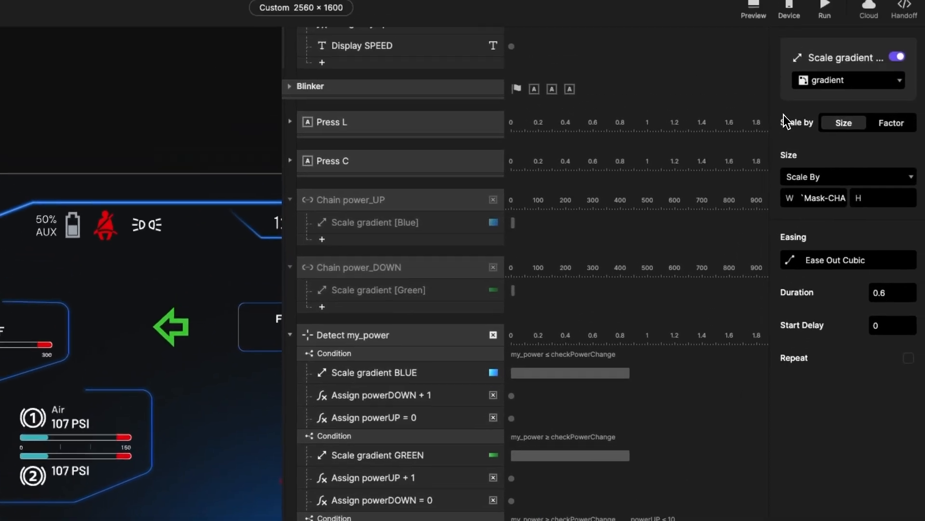
click(826, 212)
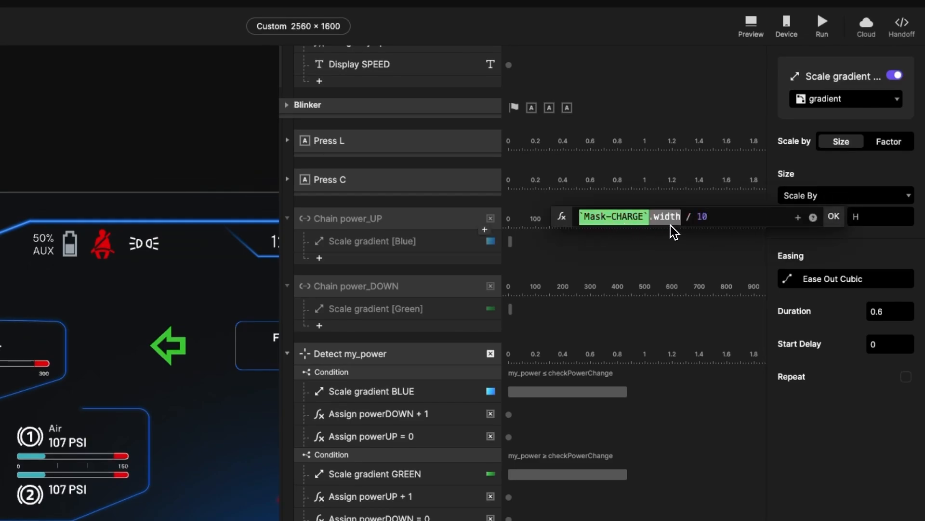
click(833, 216)
Review the Start trigger's GREEN scale-to-0px response, then run the preview and shift the cluster into Drive.
click(427, 503)
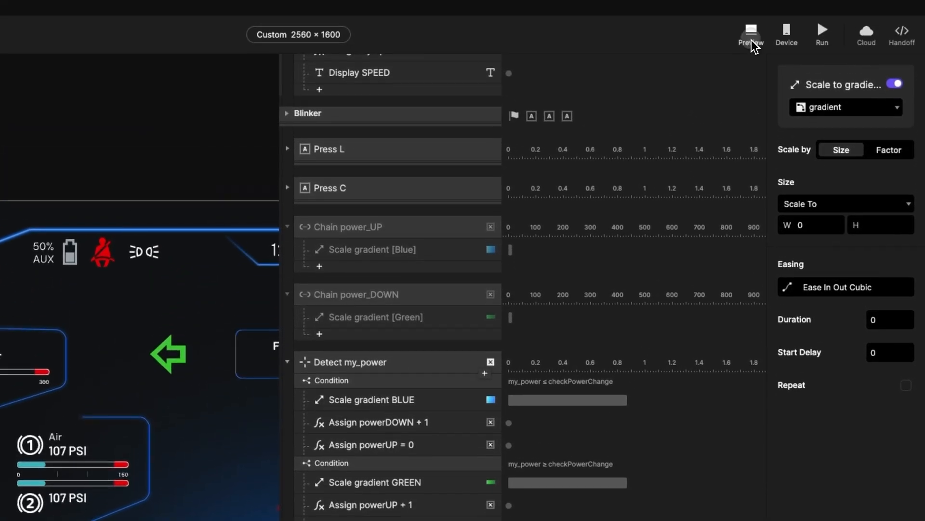
click(754, 39)
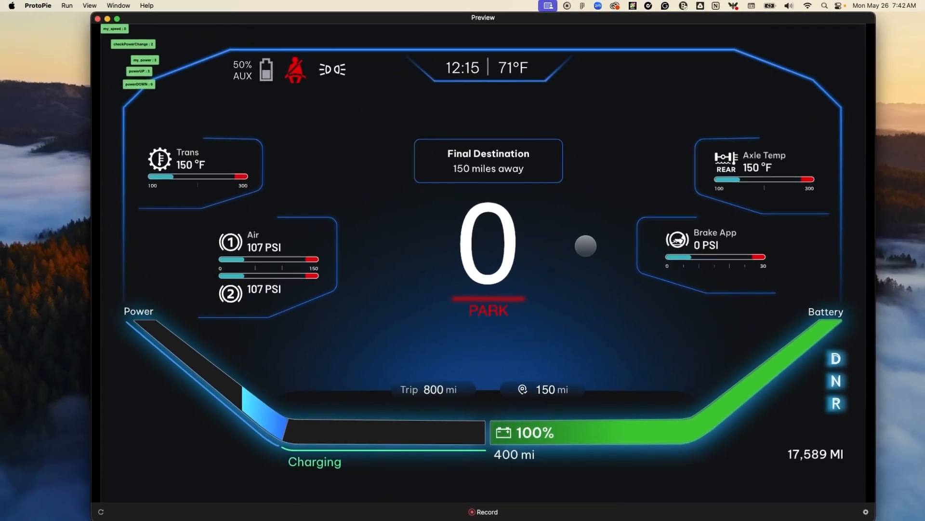
key(d)
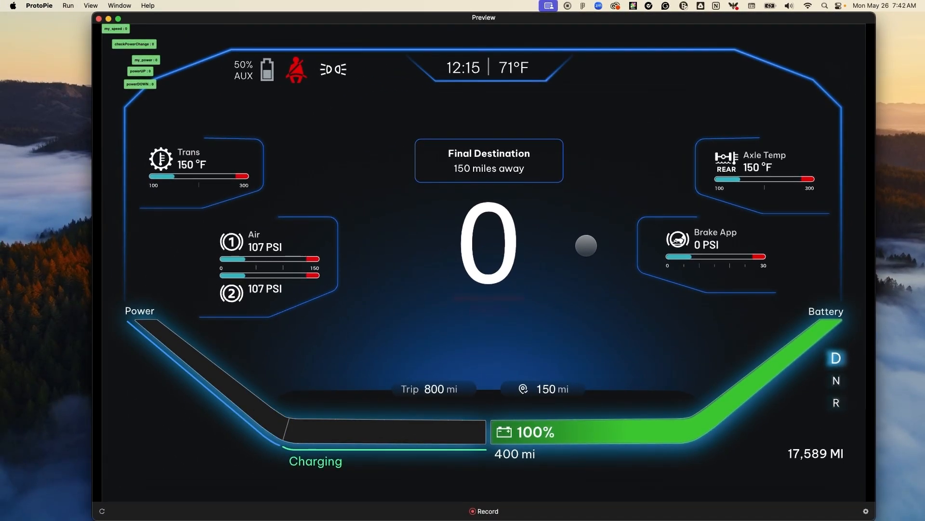